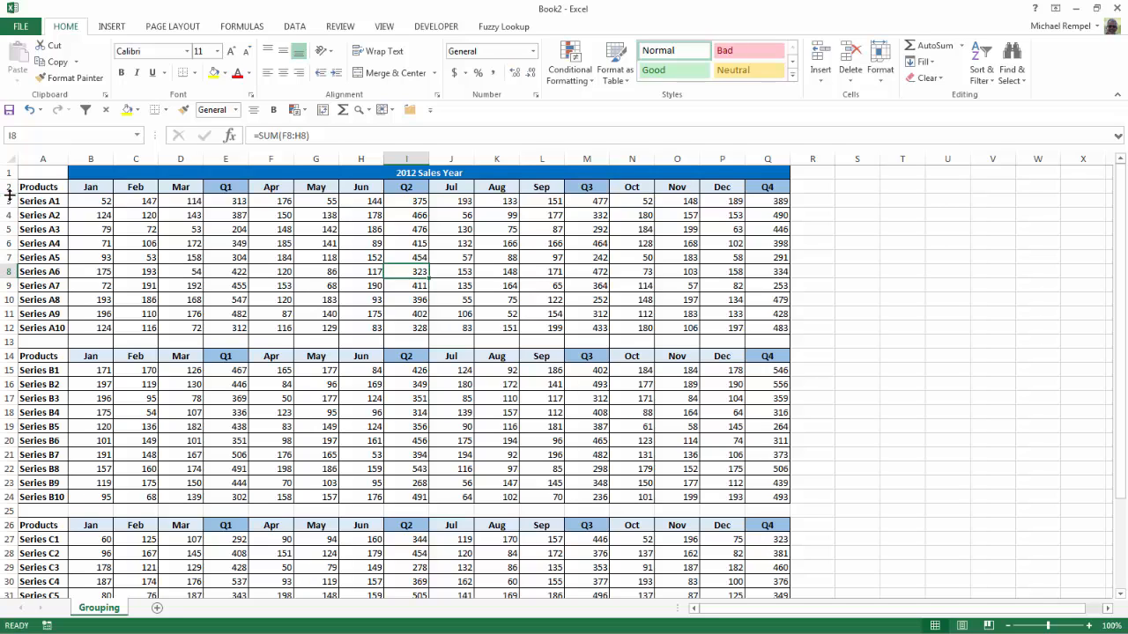
Group the Series A rows 3 to 12, and test the group by collapsing and expanding it
{"action": "left_click_drag", "start_coordinate": [8, 201], "coordinate": [19, 330]}
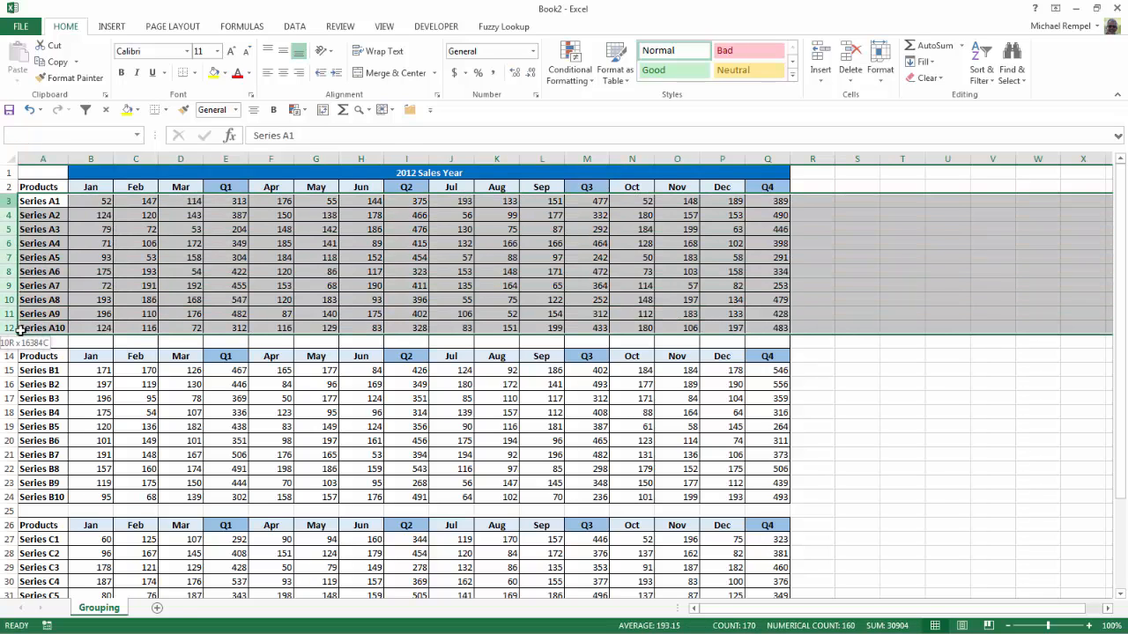
{"action": "left_click", "coordinate": [296, 26]}
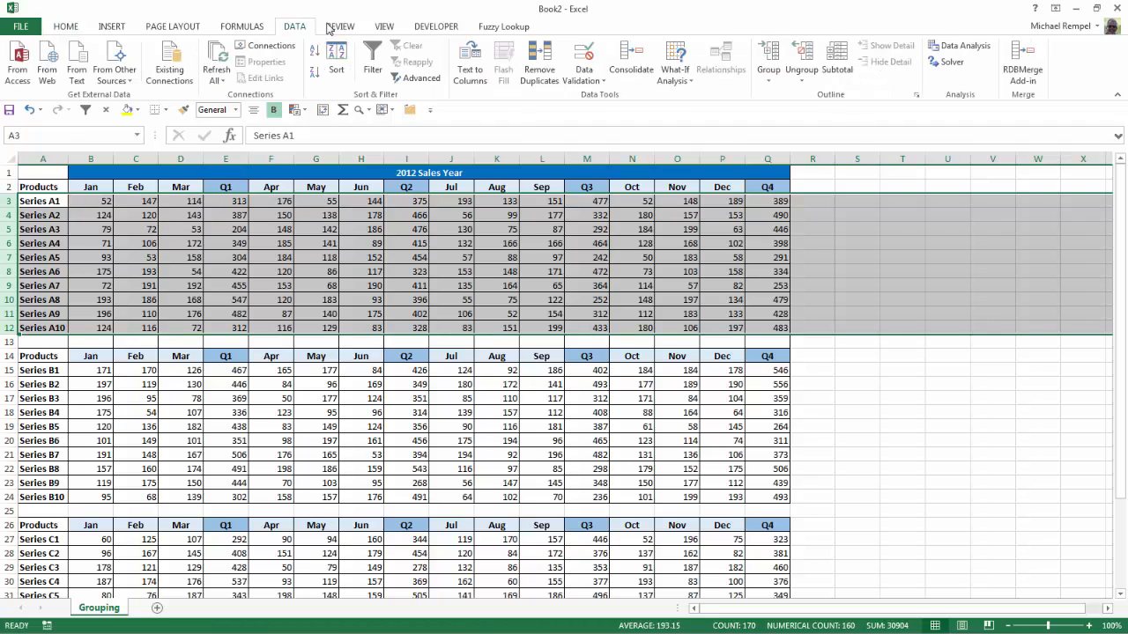
{"action": "left_click", "coordinate": [769, 55]}
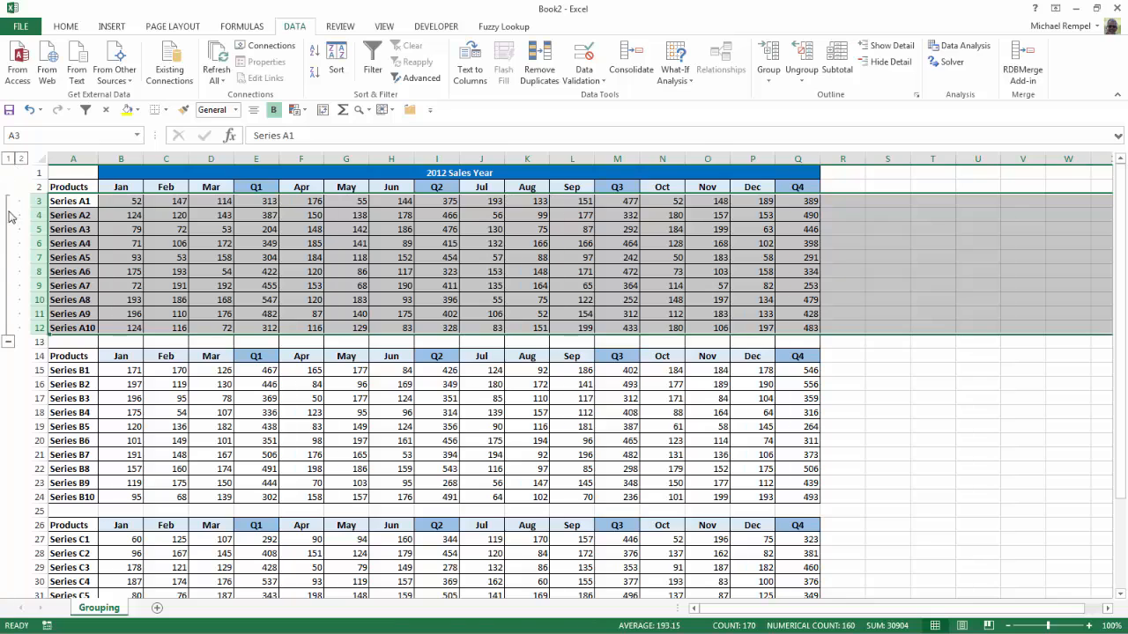
{"action": "left_click", "coordinate": [8, 342]}
{"action": "left_click", "coordinate": [9, 202]}
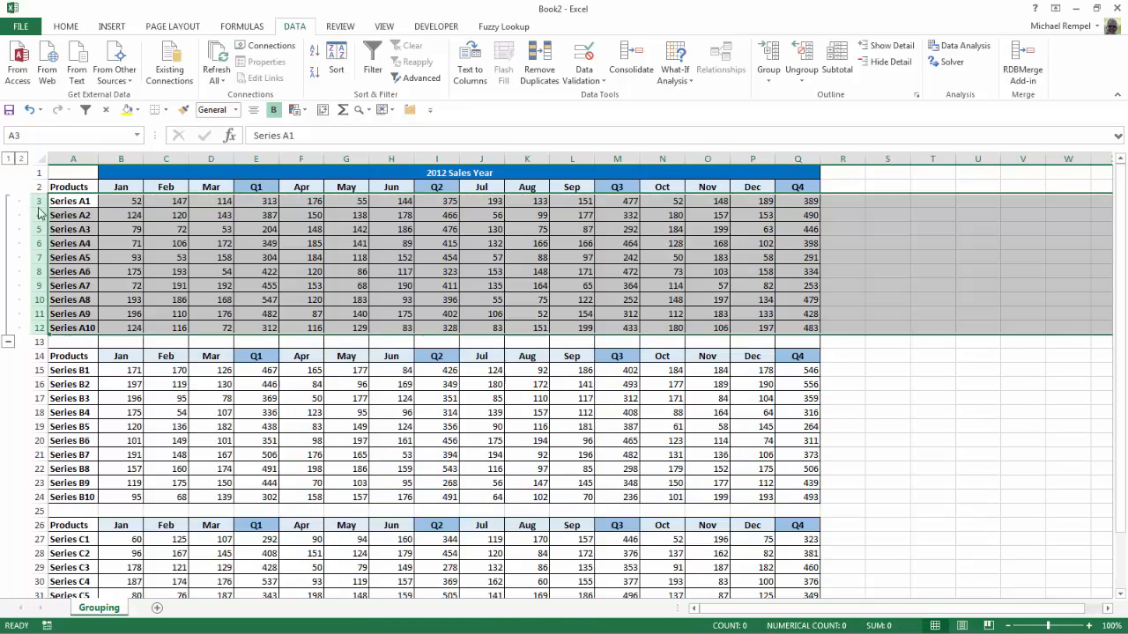
Group the Series B rows 15 to 24 and the Series C rows 27 to 36 as separate row groups
{"action": "left_click_drag", "start_coordinate": [38, 370], "coordinate": [38, 496]}
{"action": "left_click", "coordinate": [774, 53]}
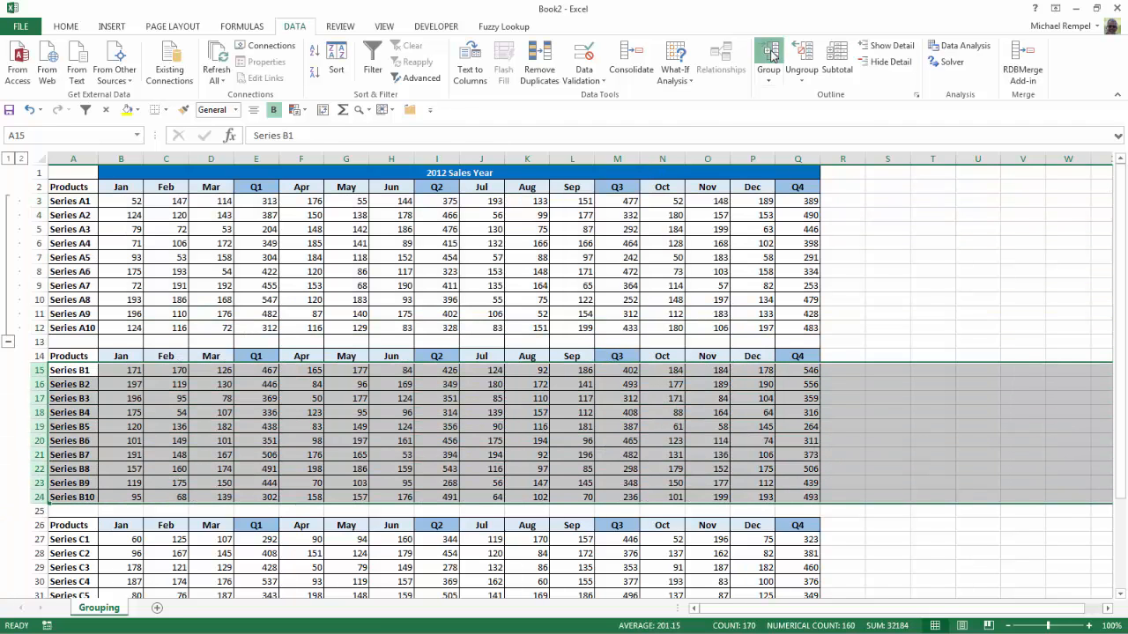
{"action": "left_click_drag", "start_coordinate": [37, 539], "coordinate": [54, 576]}
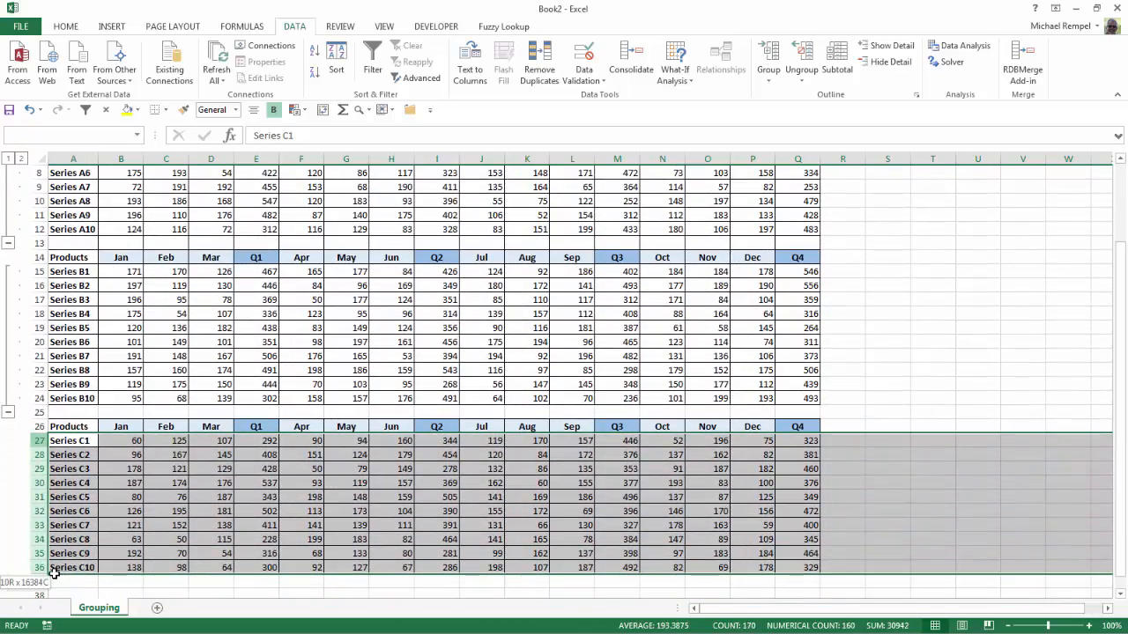
{"action": "left_click", "coordinate": [774, 54]}
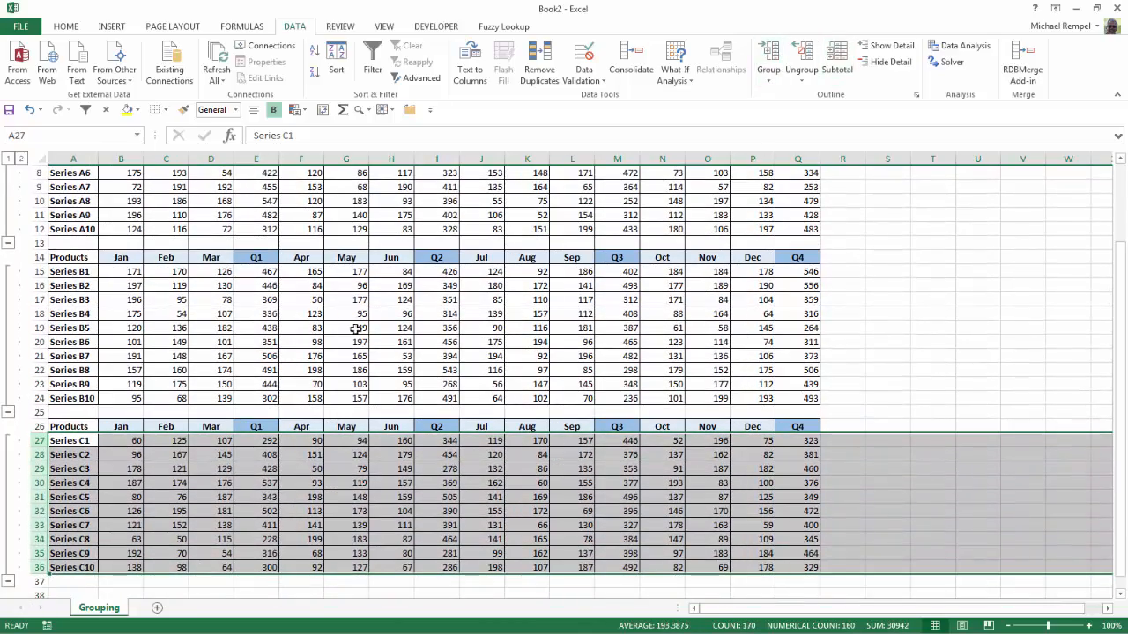
{"action": "scroll", "coordinate": [306, 345], "scroll_direction": "up", "scroll_amount": 3}
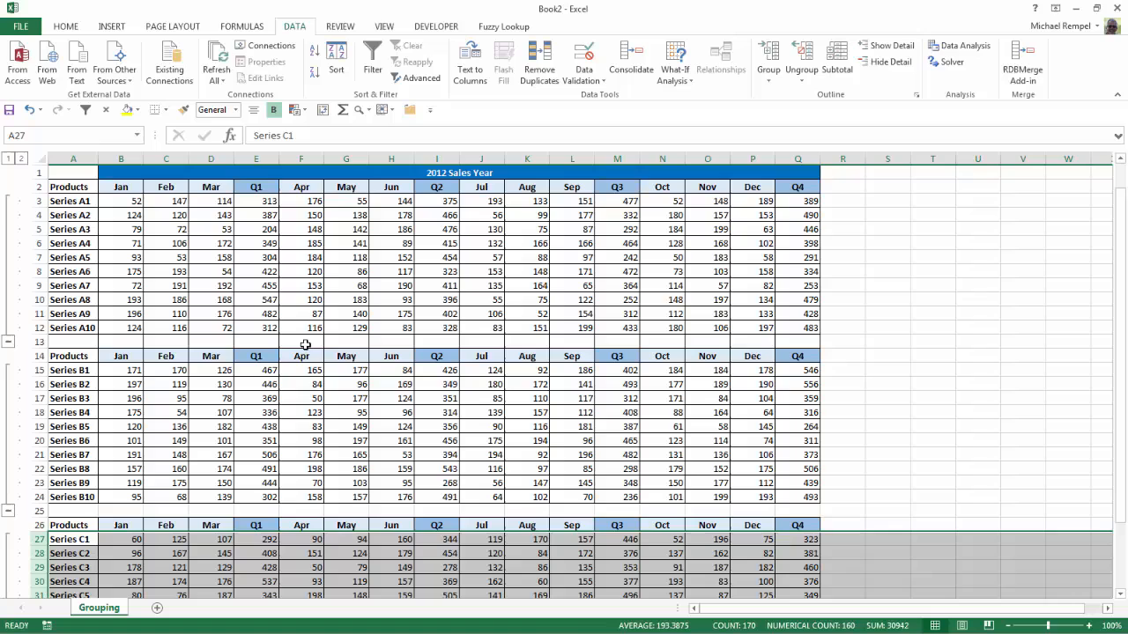
Collapse all row groups at once to their header rows and expand them all again
{"action": "left_click", "coordinate": [8, 159]}
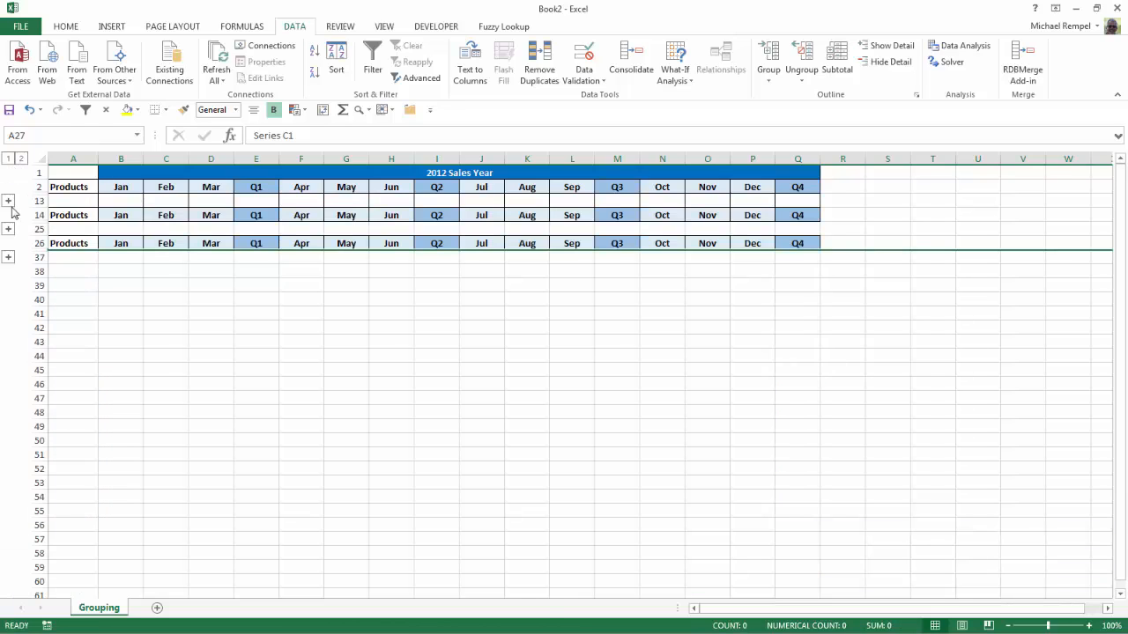
{"action": "left_click", "coordinate": [22, 160]}
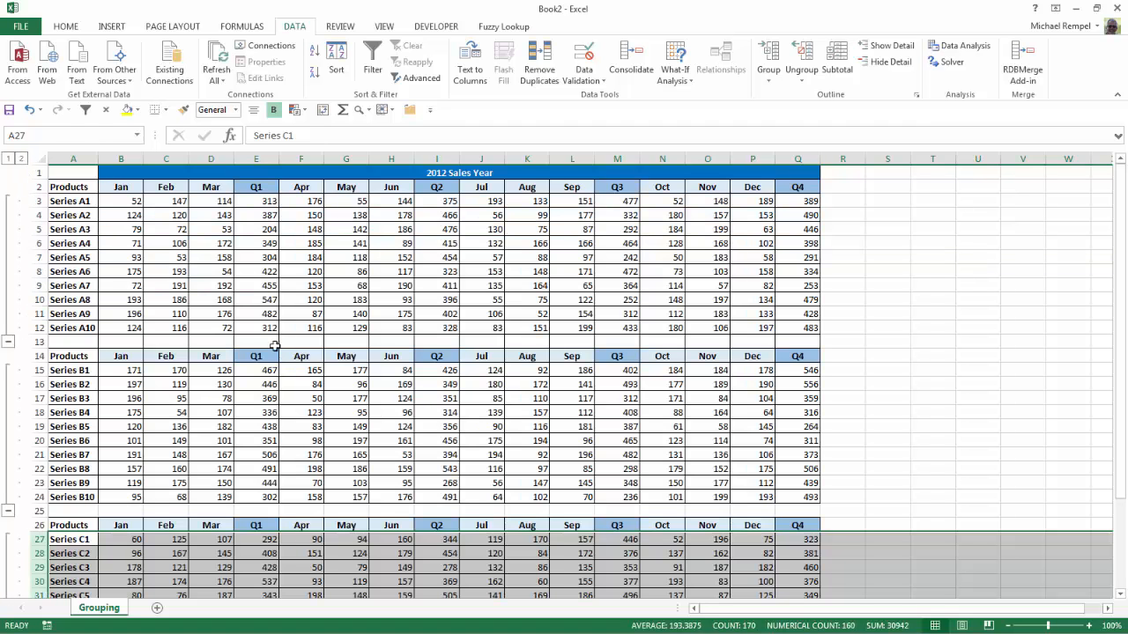
{"action": "left_click", "coordinate": [136, 217]}
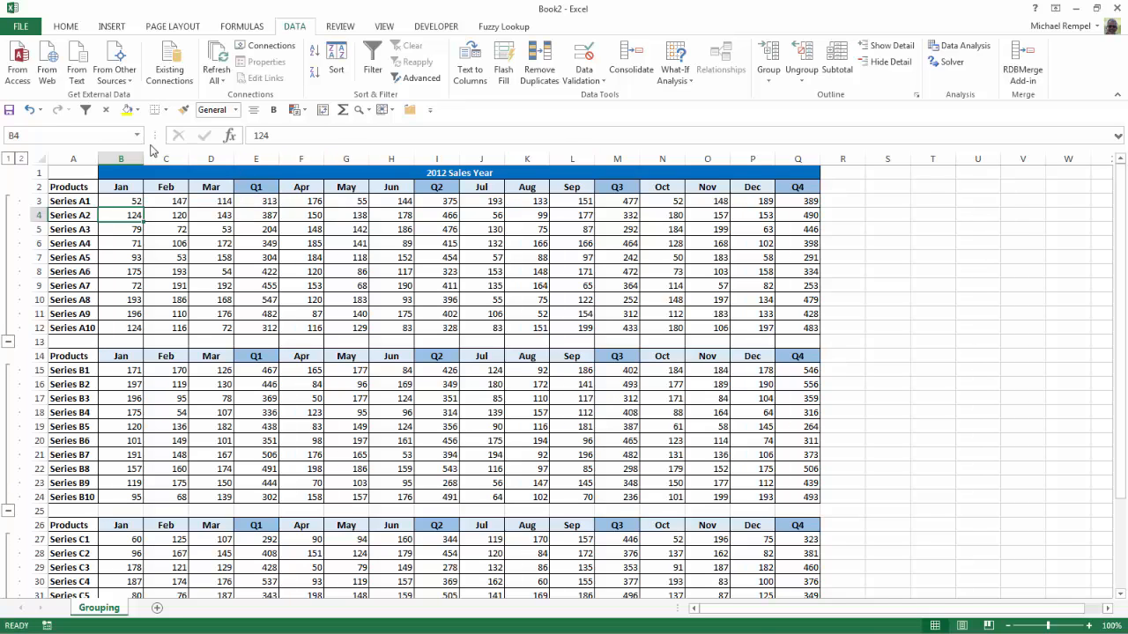
Group the month columns of each quarter separately: B to D, F to H, J to L and N to P
{"action": "left_click_drag", "start_coordinate": [130, 154], "coordinate": [201, 160]}
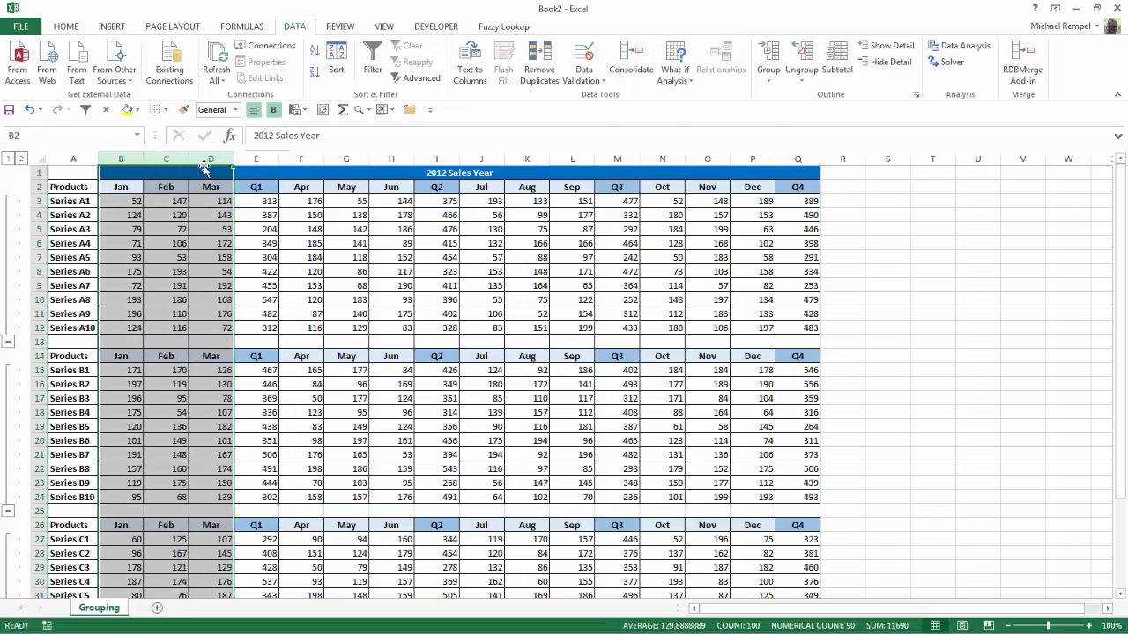
{"action": "left_click", "coordinate": [768, 71]}
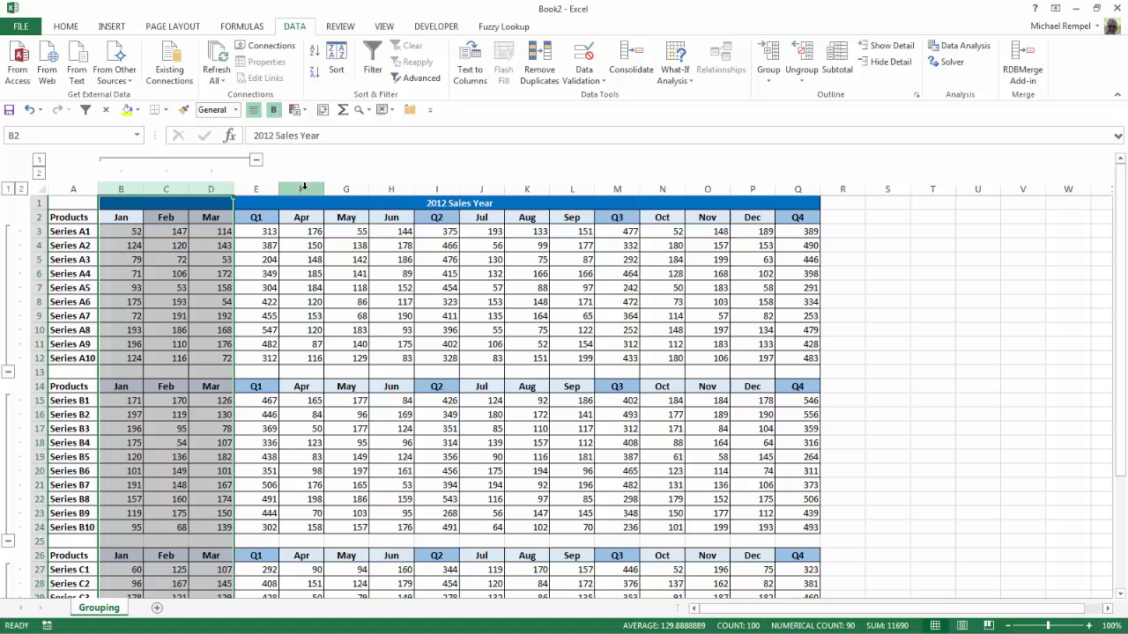
{"action": "left_click_drag", "start_coordinate": [309, 184], "coordinate": [390, 188]}
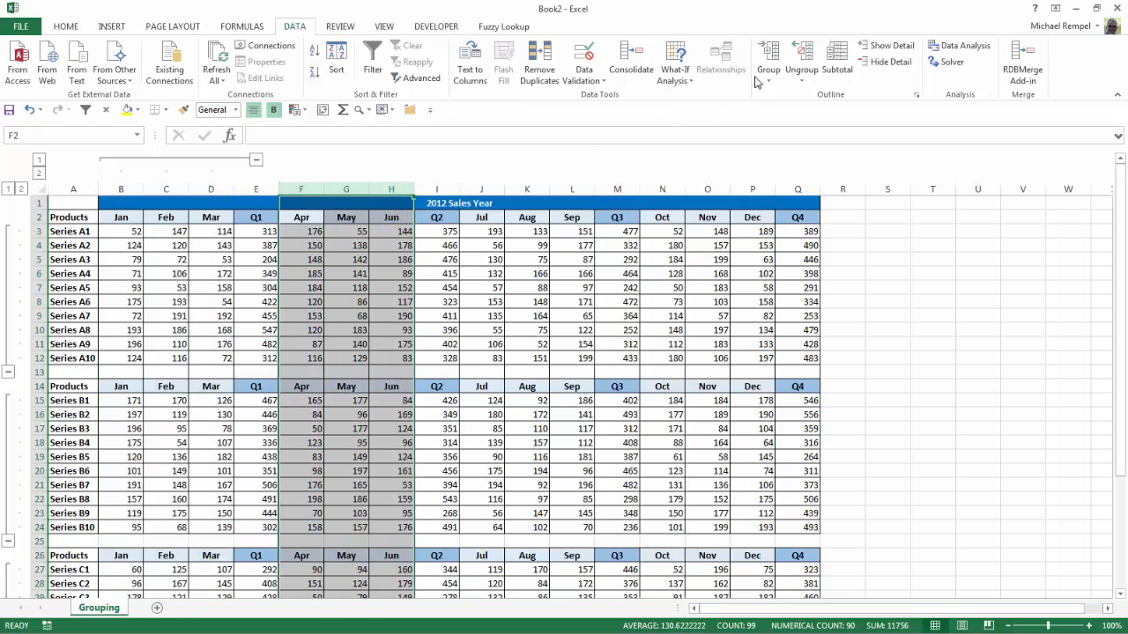
{"action": "left_click", "coordinate": [776, 58]}
{"action": "left_click_drag", "start_coordinate": [481, 188], "coordinate": [564, 189]}
{"action": "left_click", "coordinate": [769, 62]}
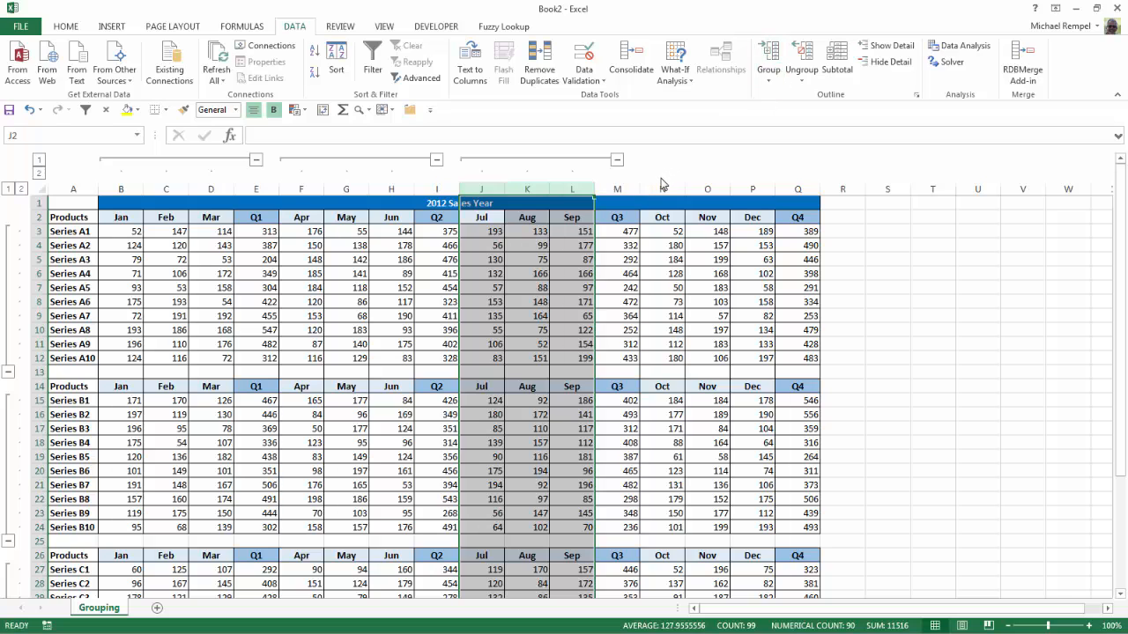
{"action": "left_click_drag", "start_coordinate": [660, 184], "coordinate": [757, 187]}
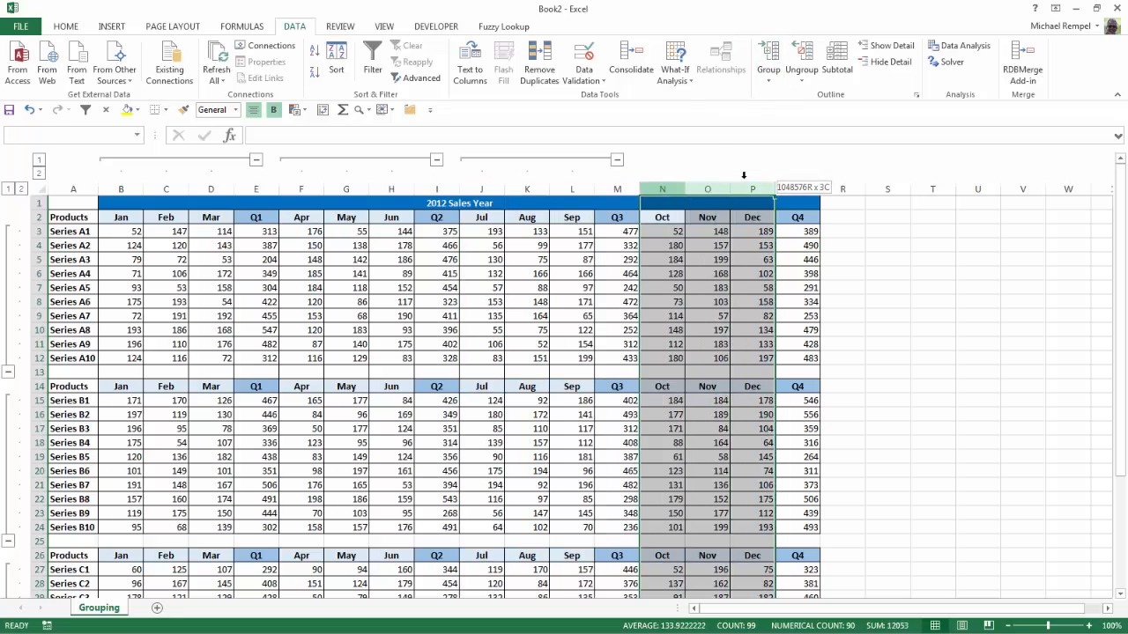
{"action": "left_click", "coordinate": [769, 60]}
{"action": "left_click", "coordinate": [860, 261]}
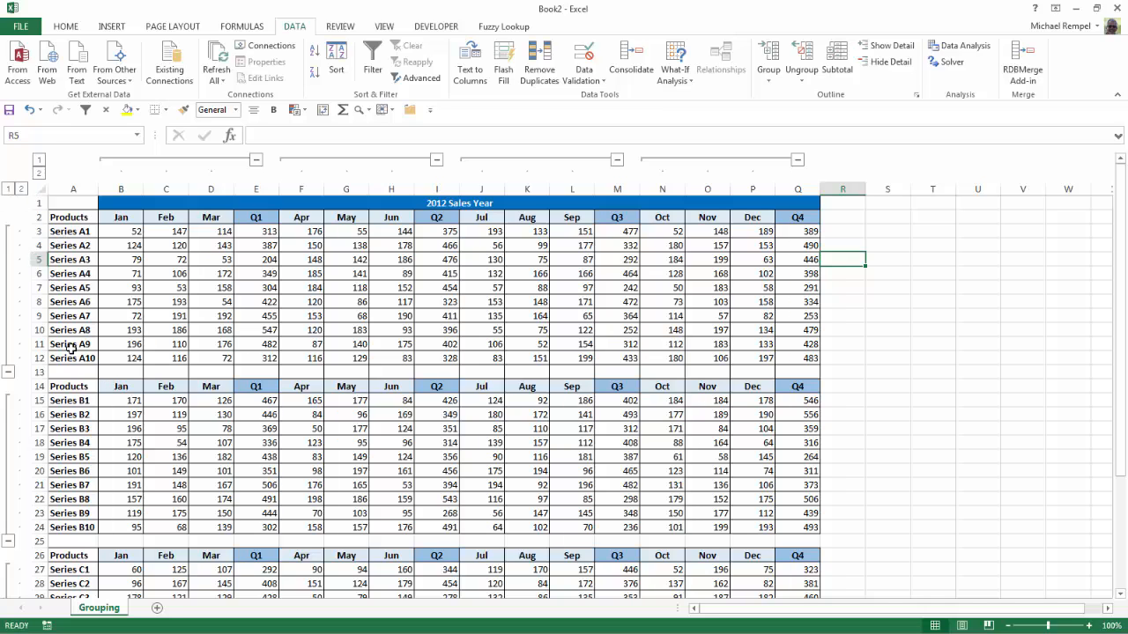
Test the outline by collapsing all row and column groups, toggling the Q2 months, and restoring full detail
{"action": "left_click", "coordinate": [8, 190]}
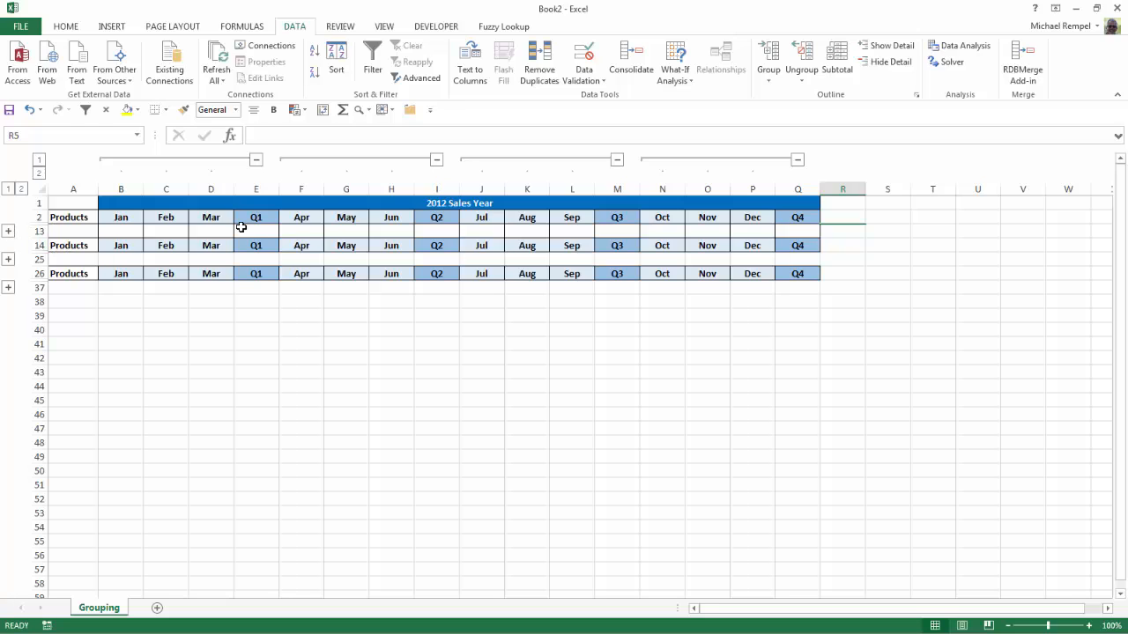
{"action": "left_click", "coordinate": [40, 160]}
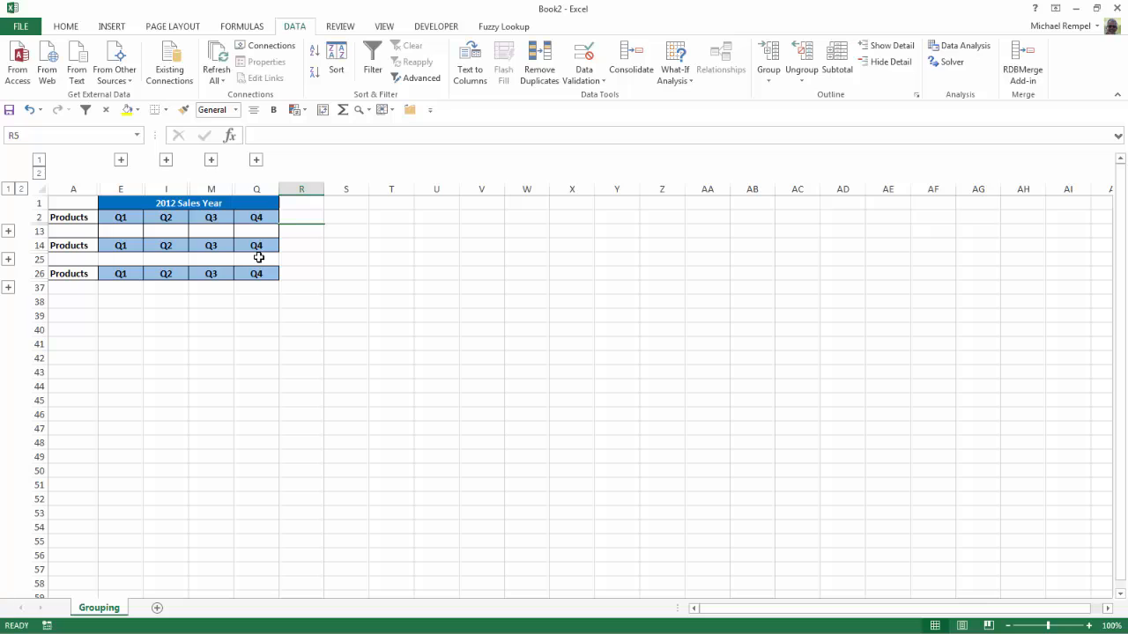
{"action": "left_click", "coordinate": [165, 160]}
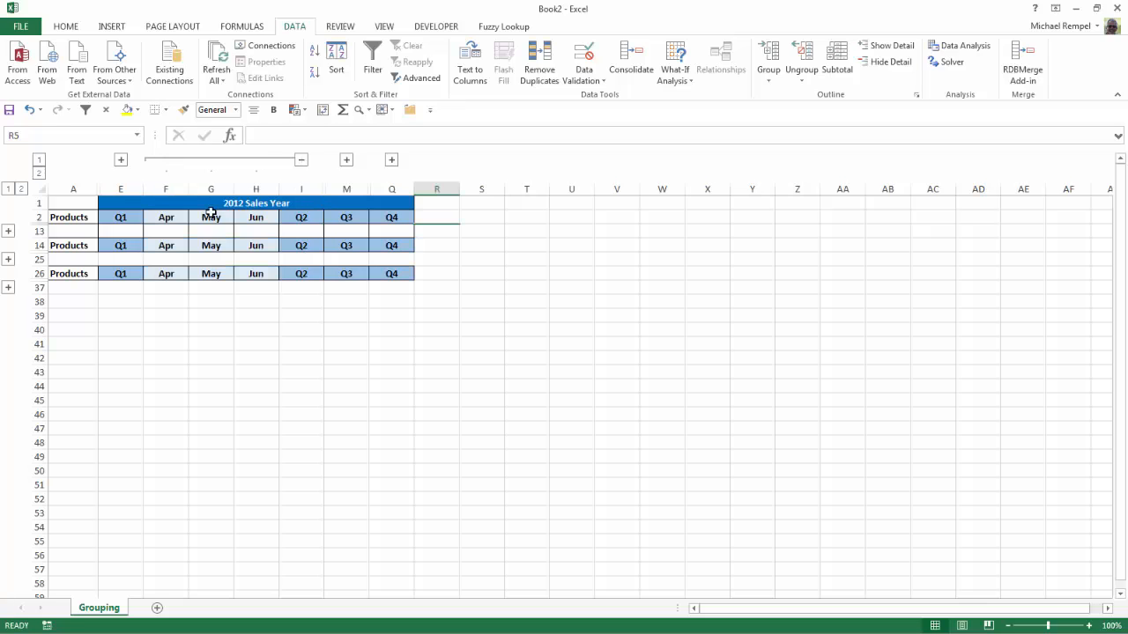
{"action": "left_click", "coordinate": [301, 162]}
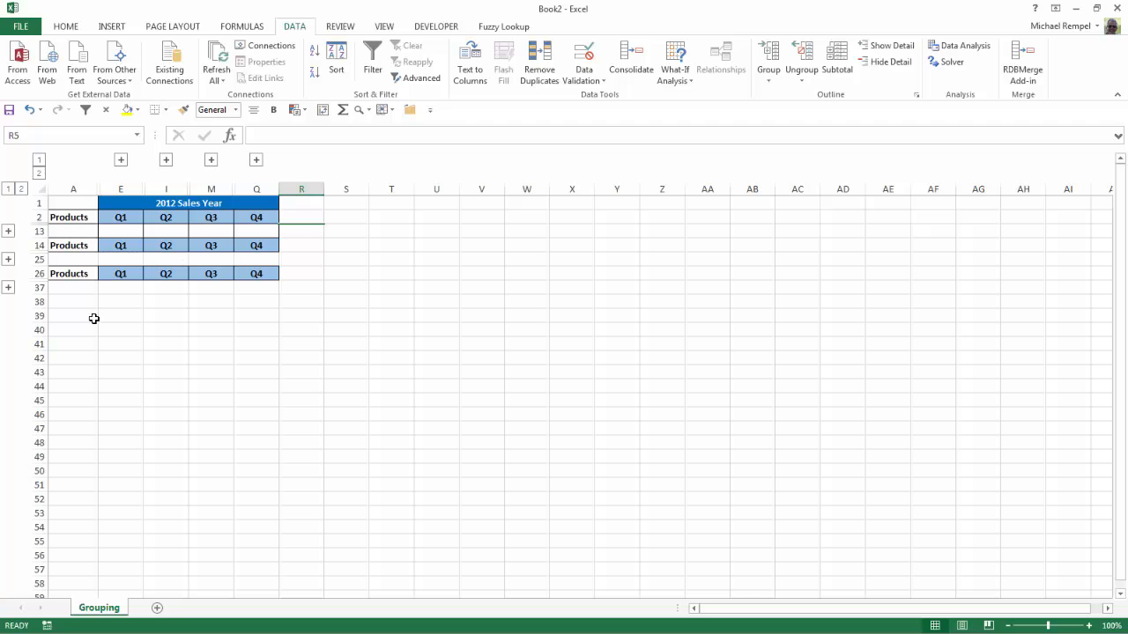
{"action": "left_click", "coordinate": [21, 189]}
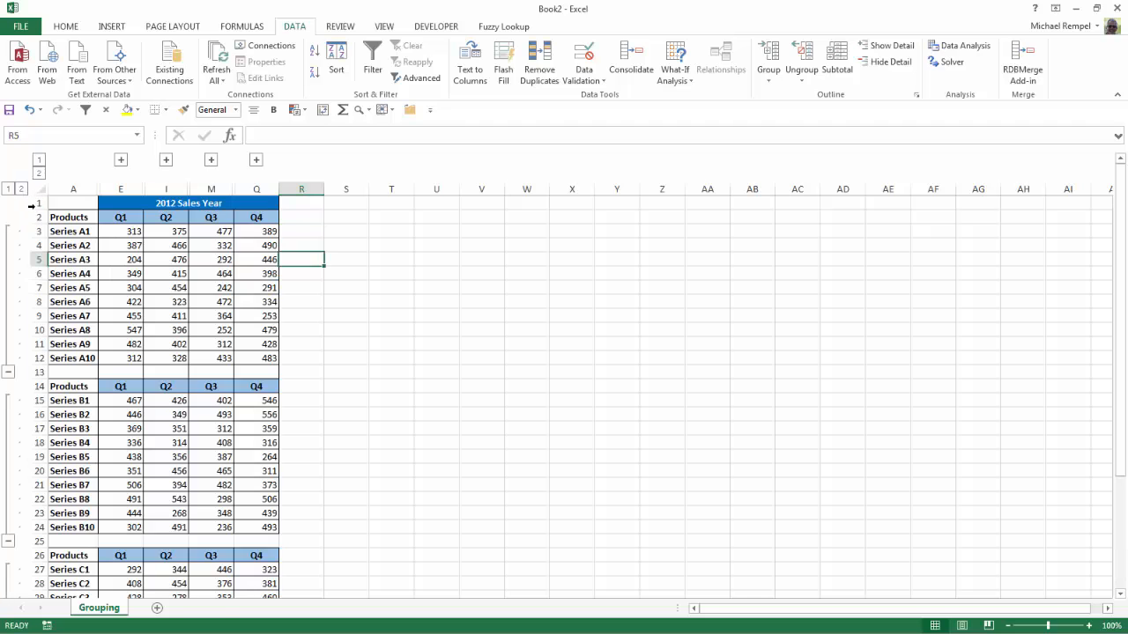
{"action": "left_click", "coordinate": [39, 173]}
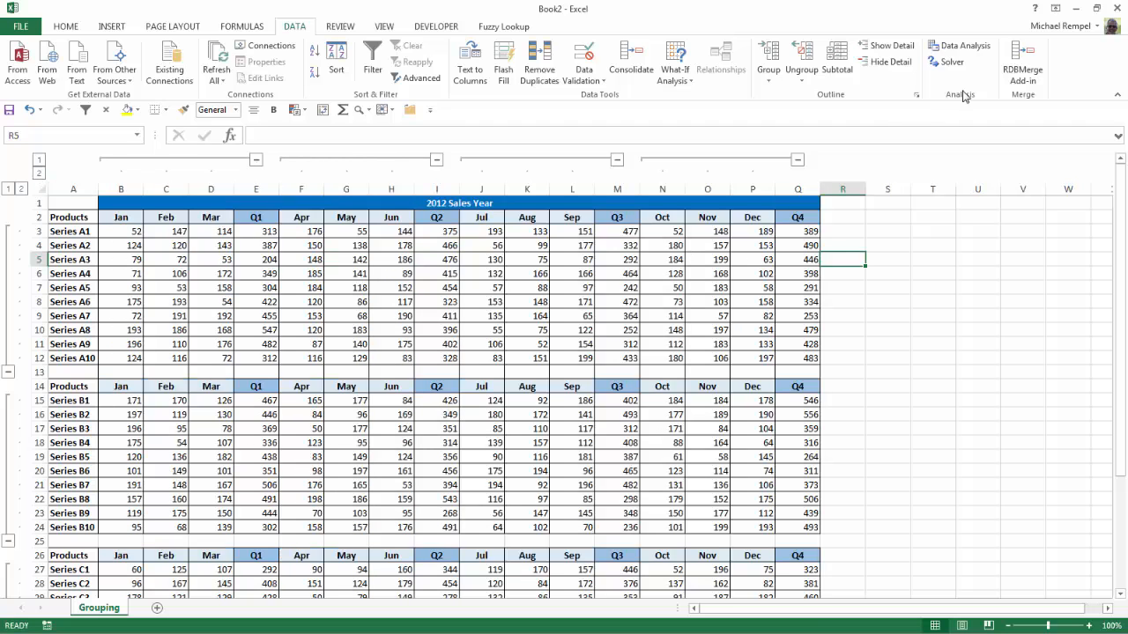
Turn off "Summary rows below detail" in the outline settings and collapse all row groups to their header rows
{"action": "left_click", "coordinate": [916, 97]}
{"action": "left_click_drag", "start_coordinate": [466, 146], "coordinate": [685, 113]}
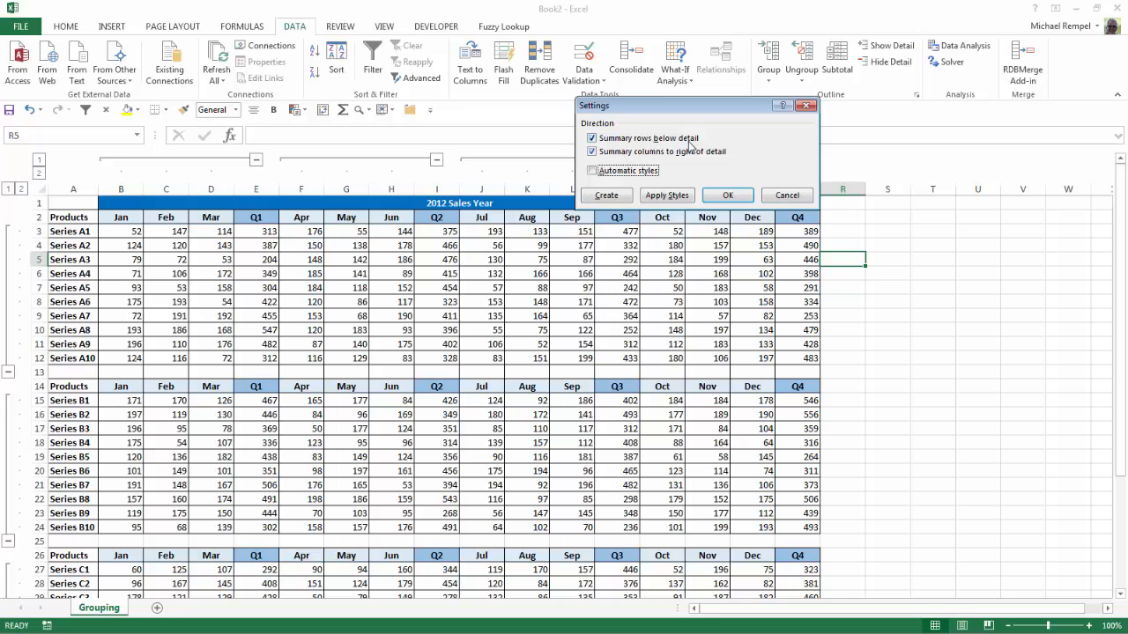
{"action": "left_click", "coordinate": [592, 139]}
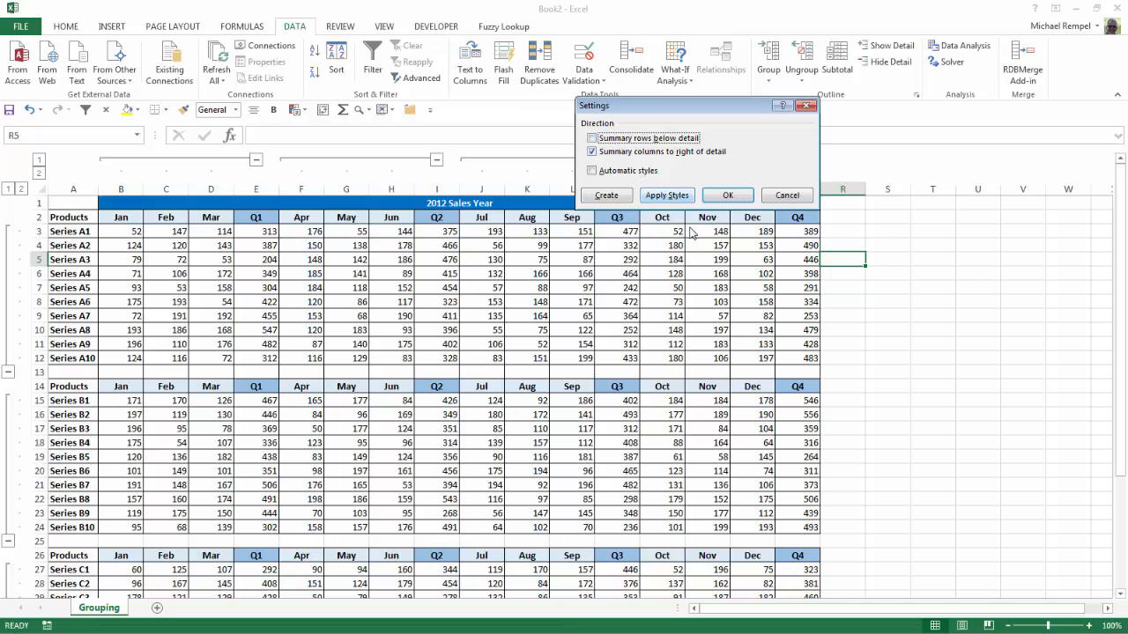
{"action": "left_click", "coordinate": [717, 195]}
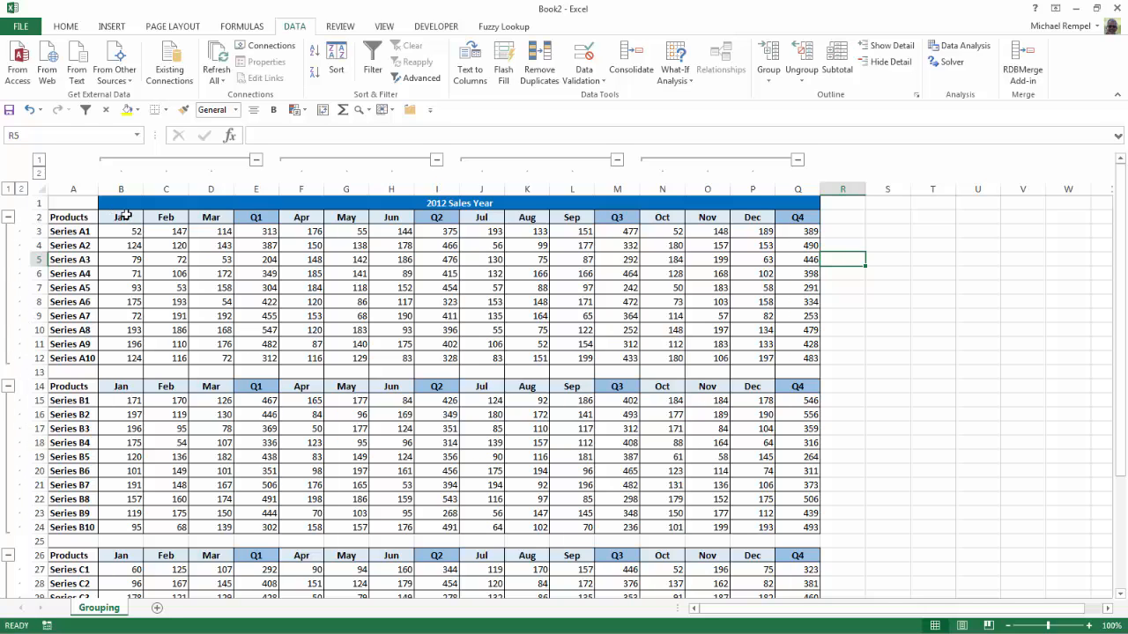
{"action": "left_click", "coordinate": [8, 190]}
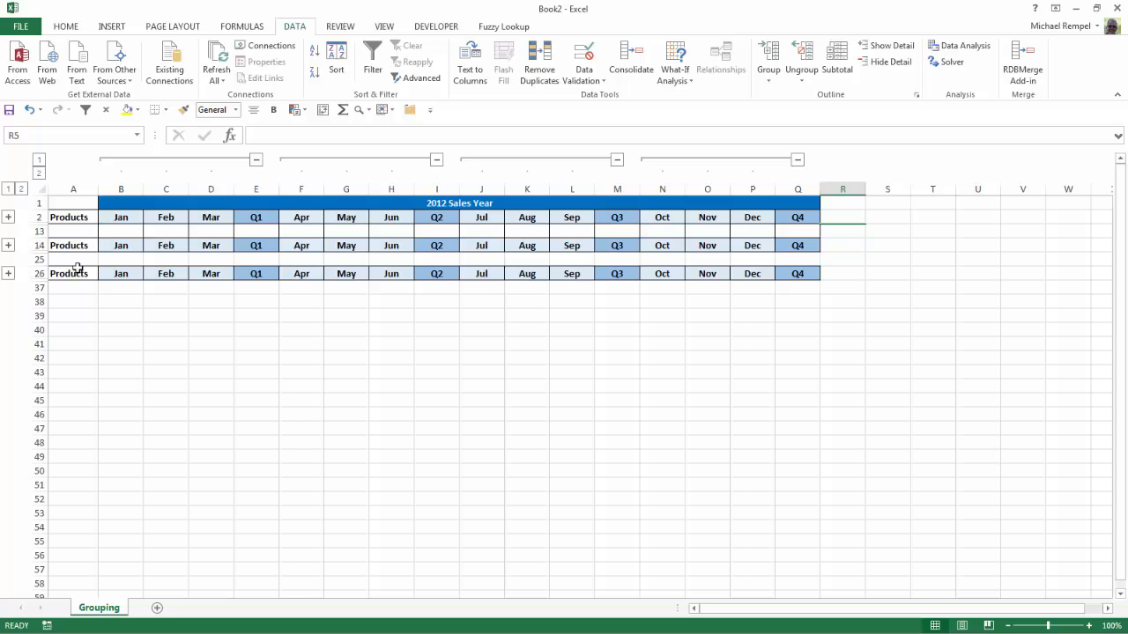
Turn off "Summary columns to right of detail" in the outline settings and collapse all month columns to the quarters
{"action": "left_click", "coordinate": [916, 96]}
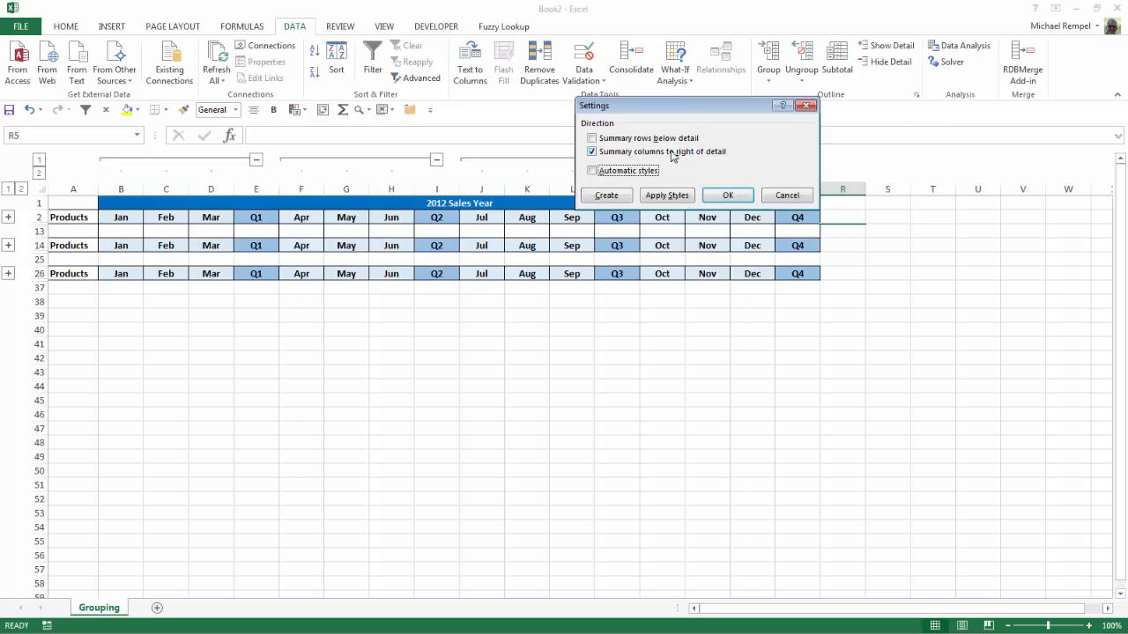
{"action": "left_click", "coordinate": [592, 153]}
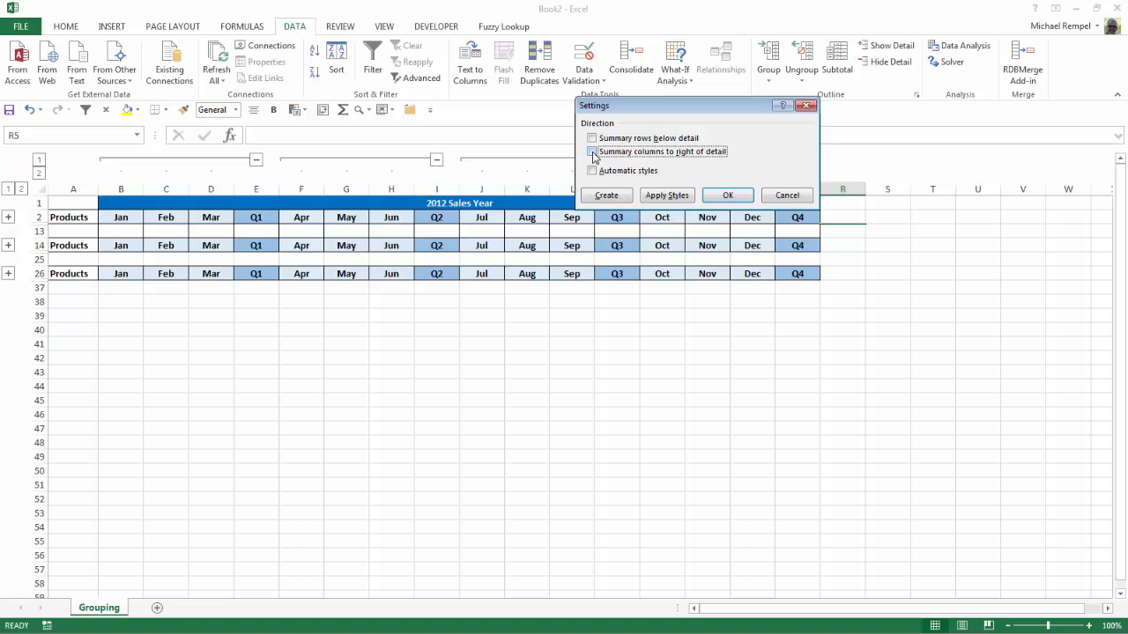
{"action": "left_click", "coordinate": [724, 194]}
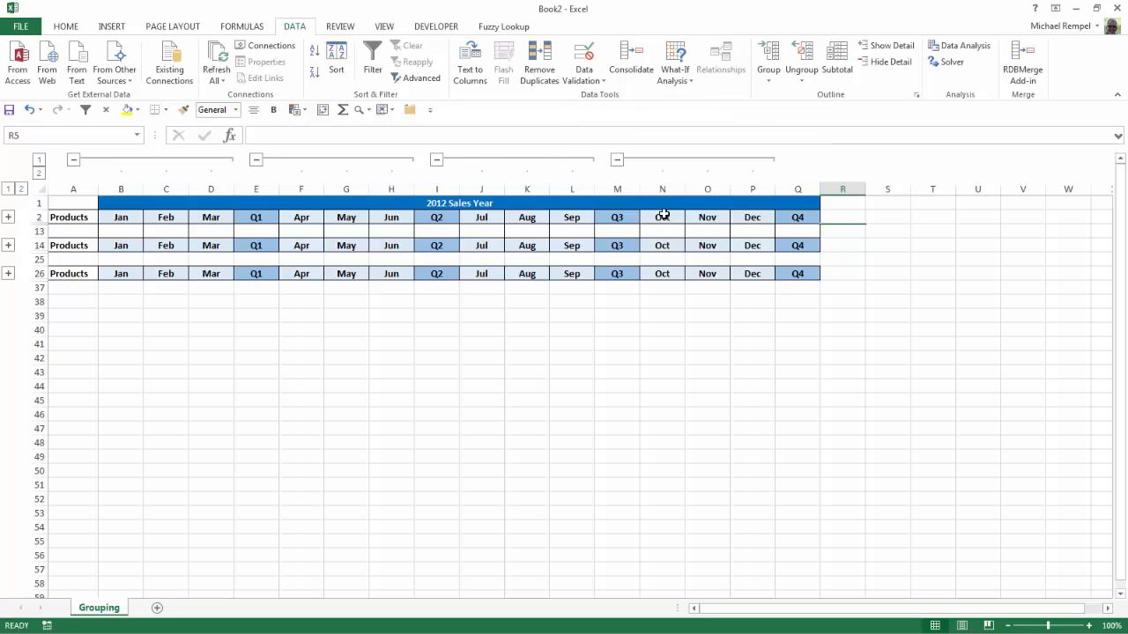
{"action": "left_click", "coordinate": [39, 161]}
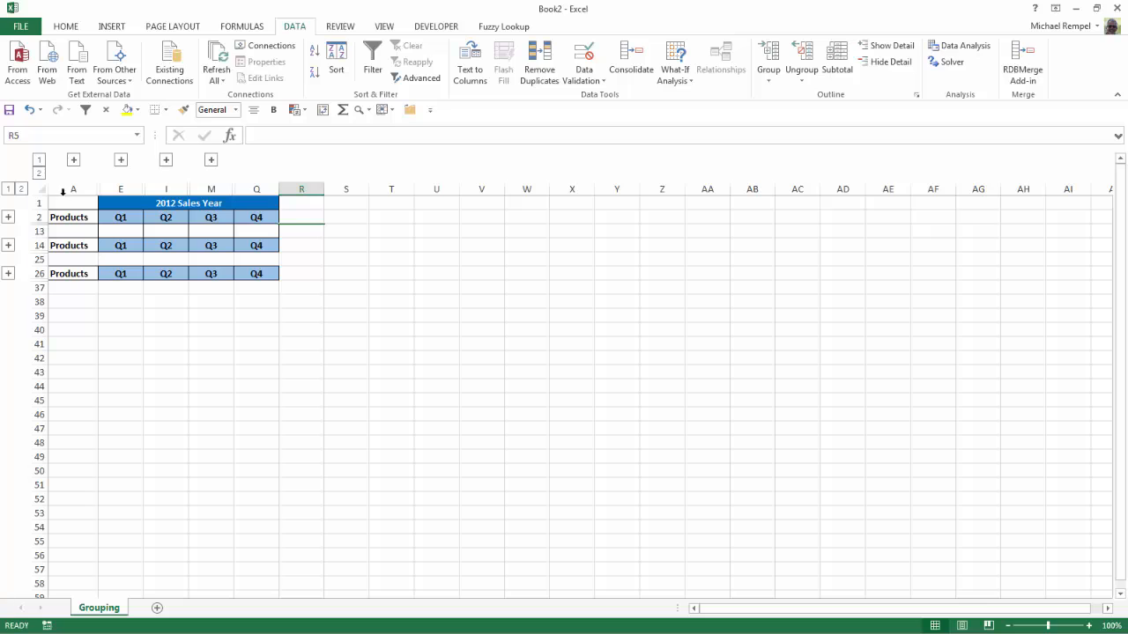
Turn "Summary columns to right of detail" back on in the outline settings and expand the Q2 months
{"action": "left_click", "coordinate": [917, 94]}
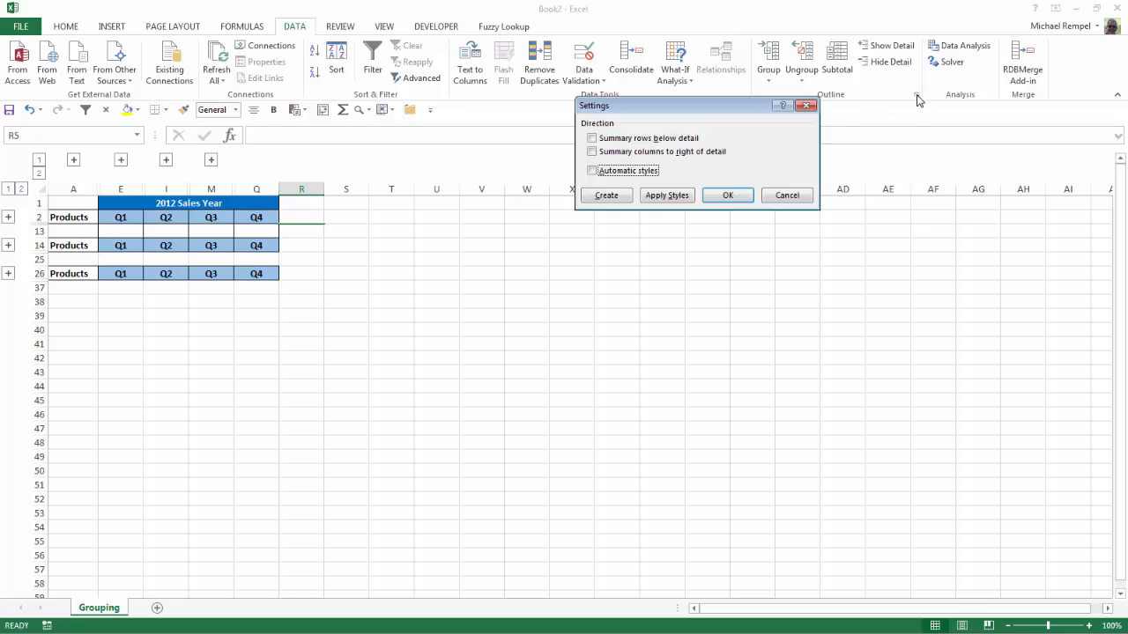
{"action": "left_click", "coordinate": [592, 152]}
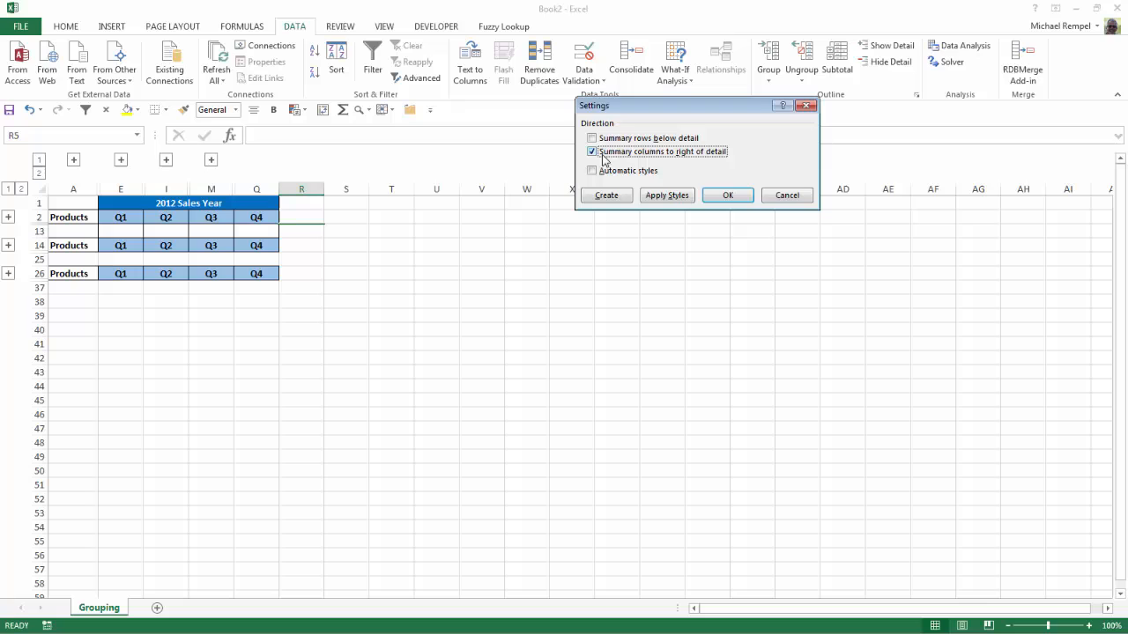
{"action": "left_click", "coordinate": [716, 197]}
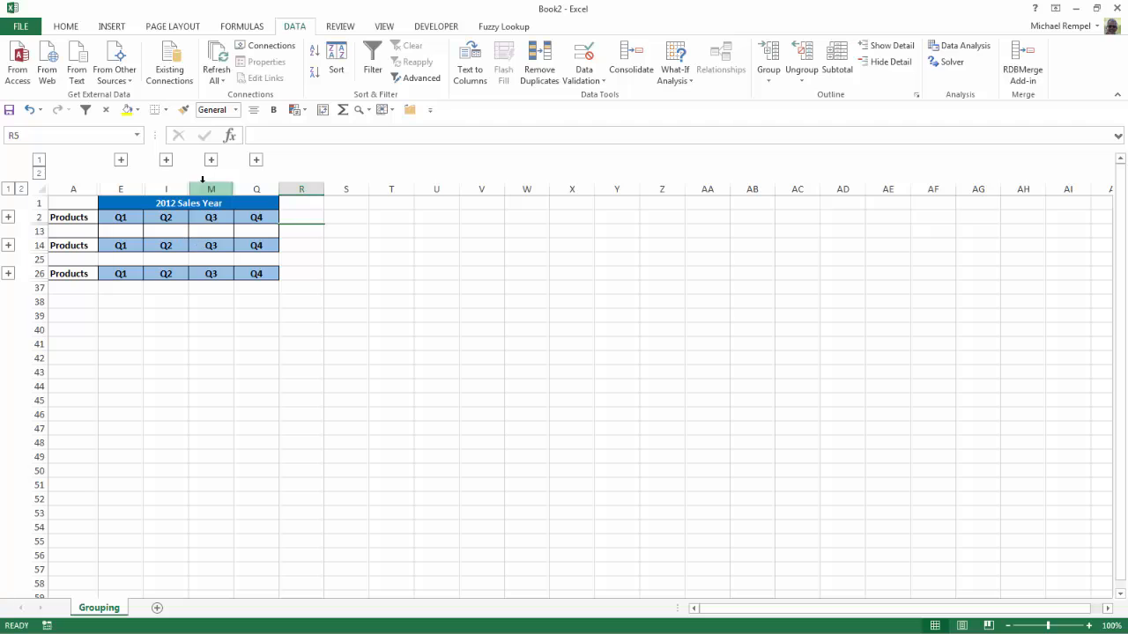
{"action": "left_click", "coordinate": [166, 160]}
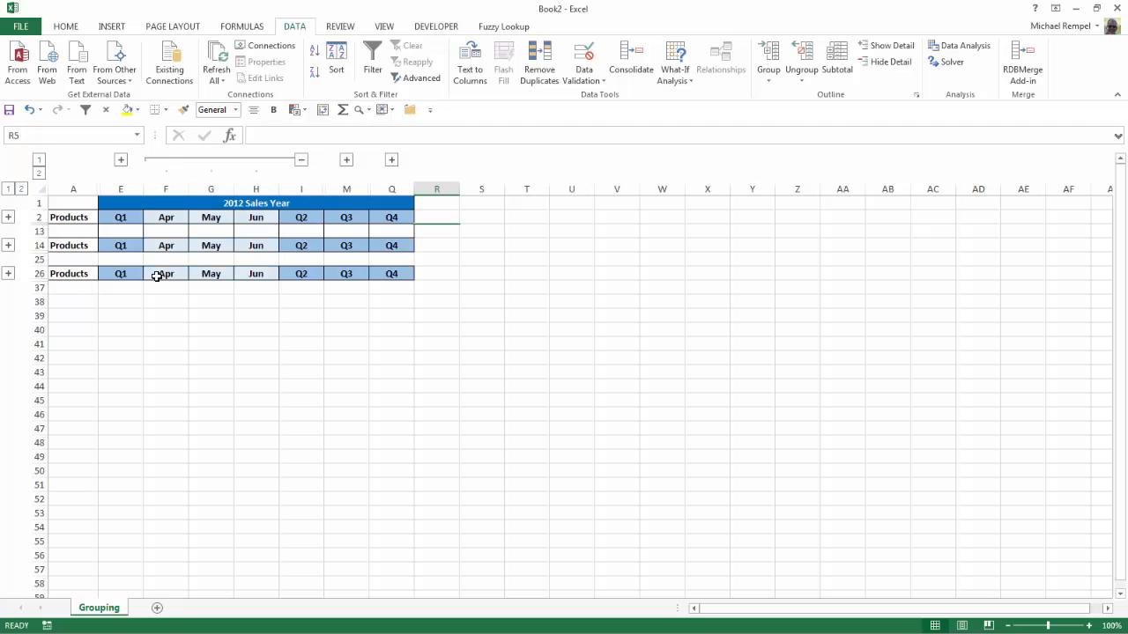
Review the outline direction settings, and expand and re-collapse the Series A and Series B row groups individually
{"action": "left_click", "coordinate": [917, 95]}
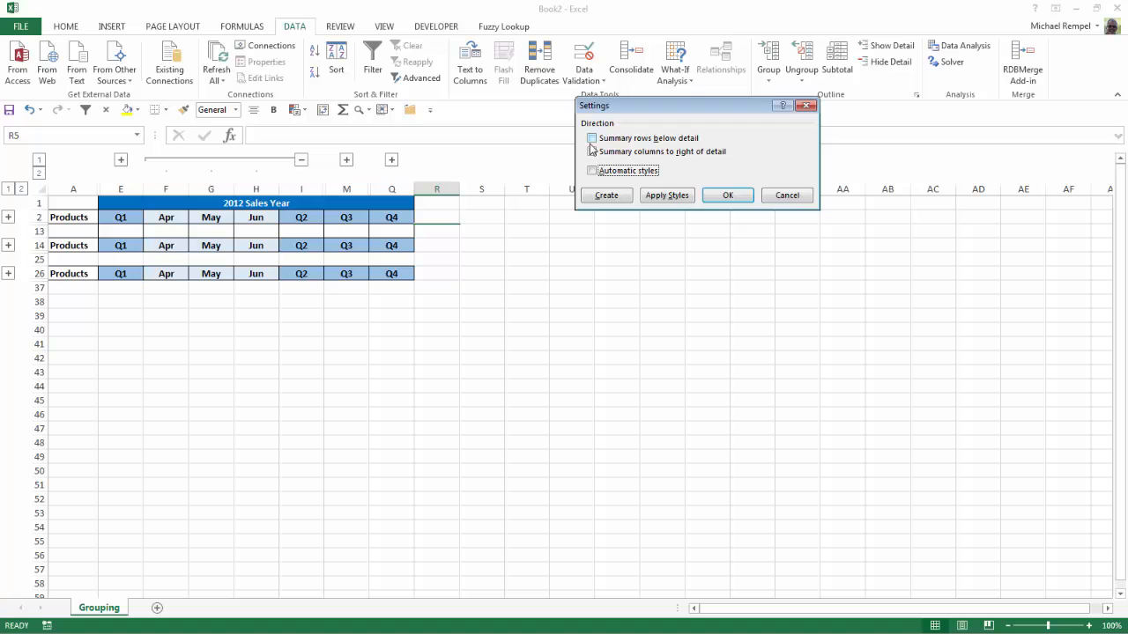
{"action": "left_click", "coordinate": [722, 196]}
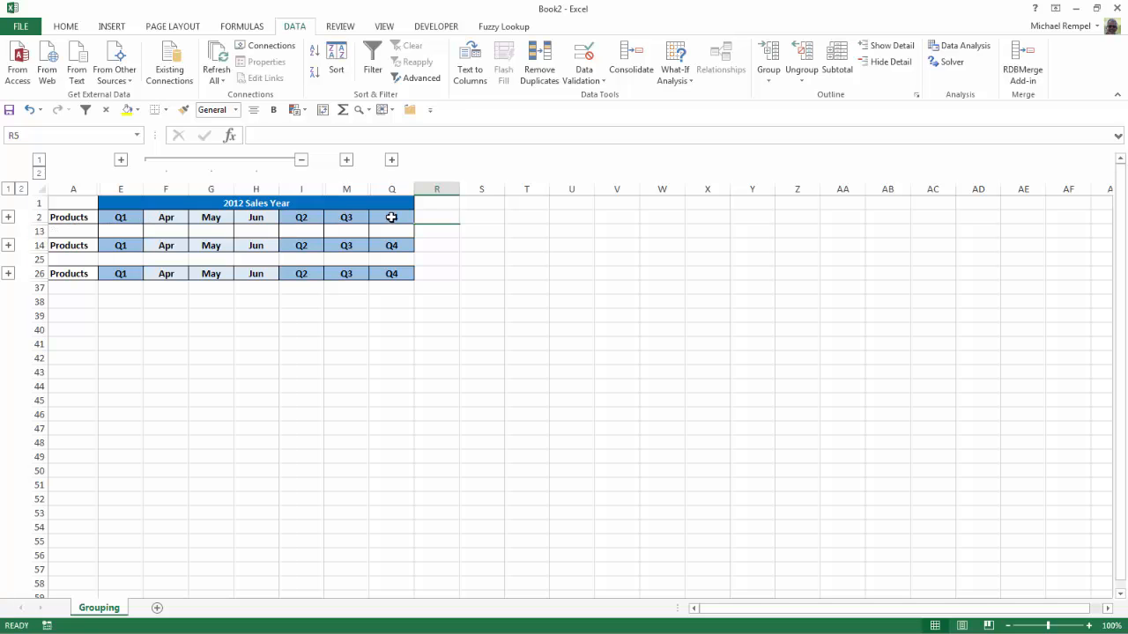
{"action": "left_click", "coordinate": [8, 218]}
{"action": "left_click", "coordinate": [8, 219]}
{"action": "left_click", "coordinate": [7, 246]}
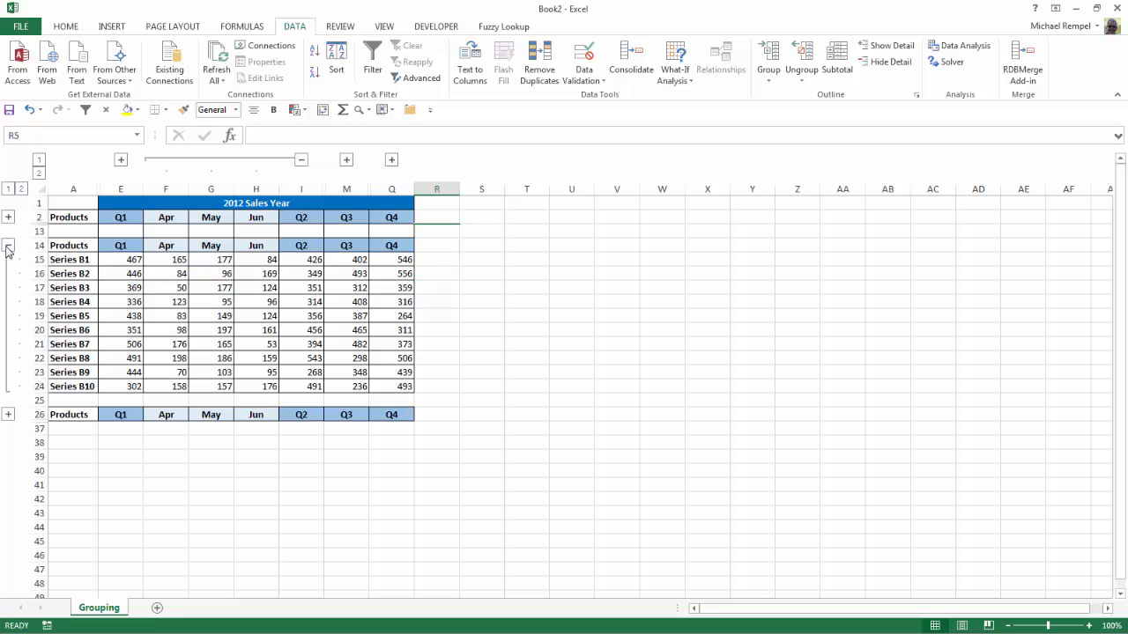
{"action": "left_click", "coordinate": [8, 246]}
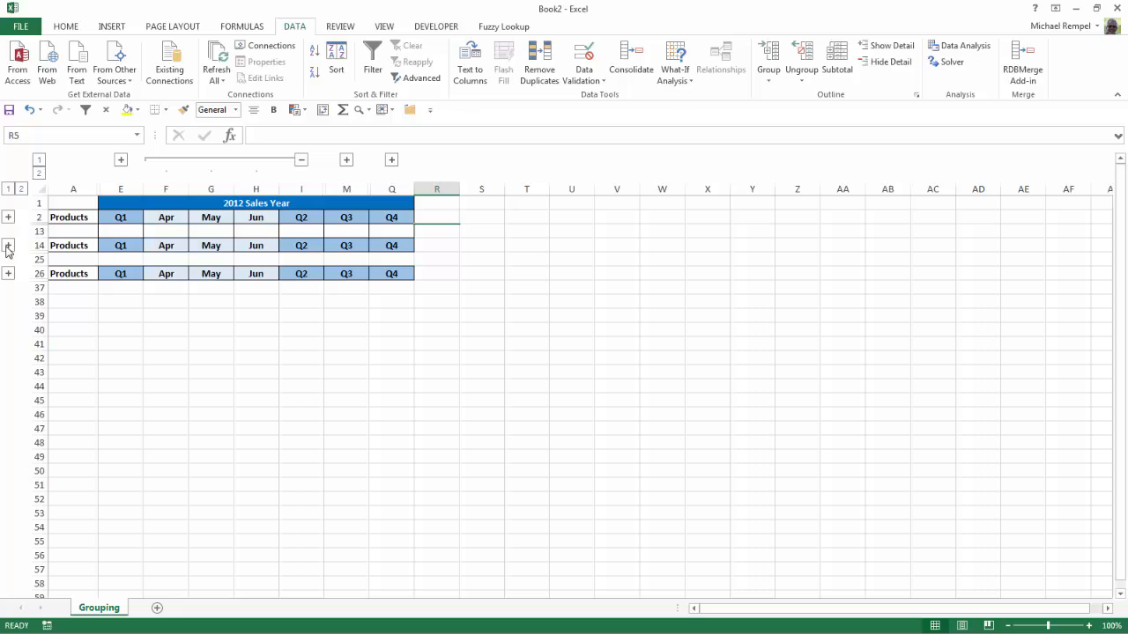